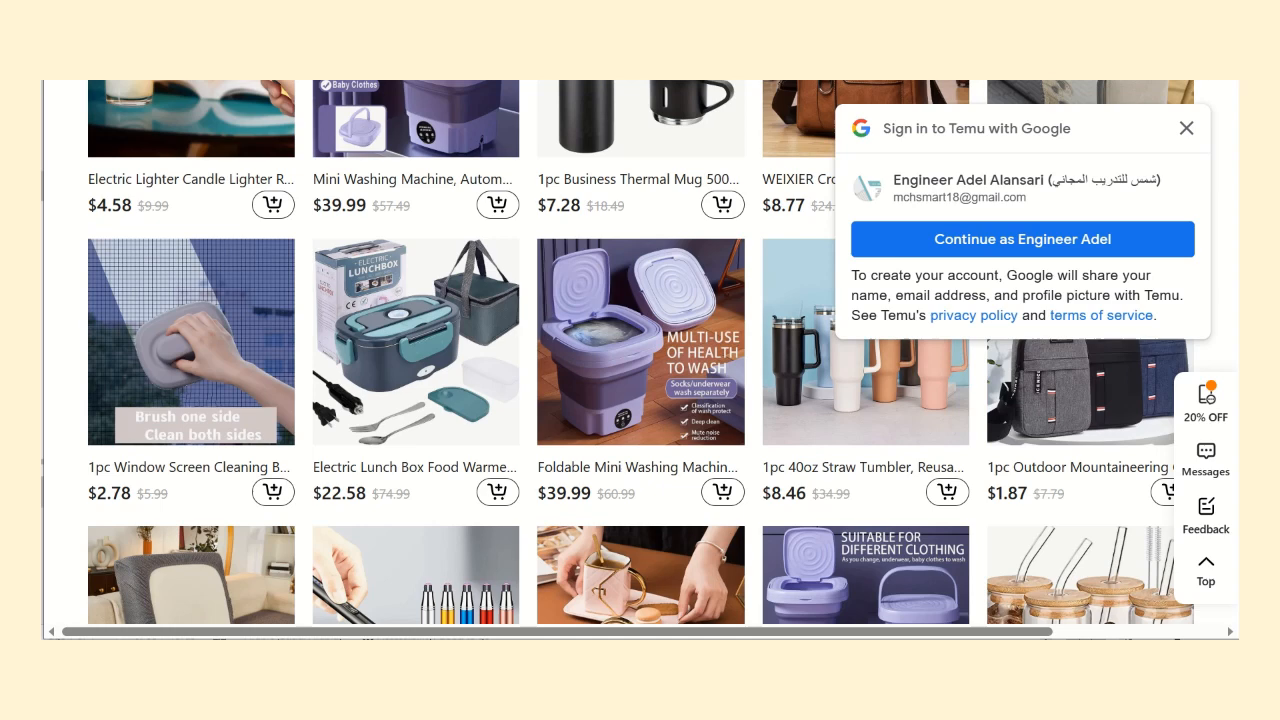
pyautogui.scroll(-1, 640, 360)
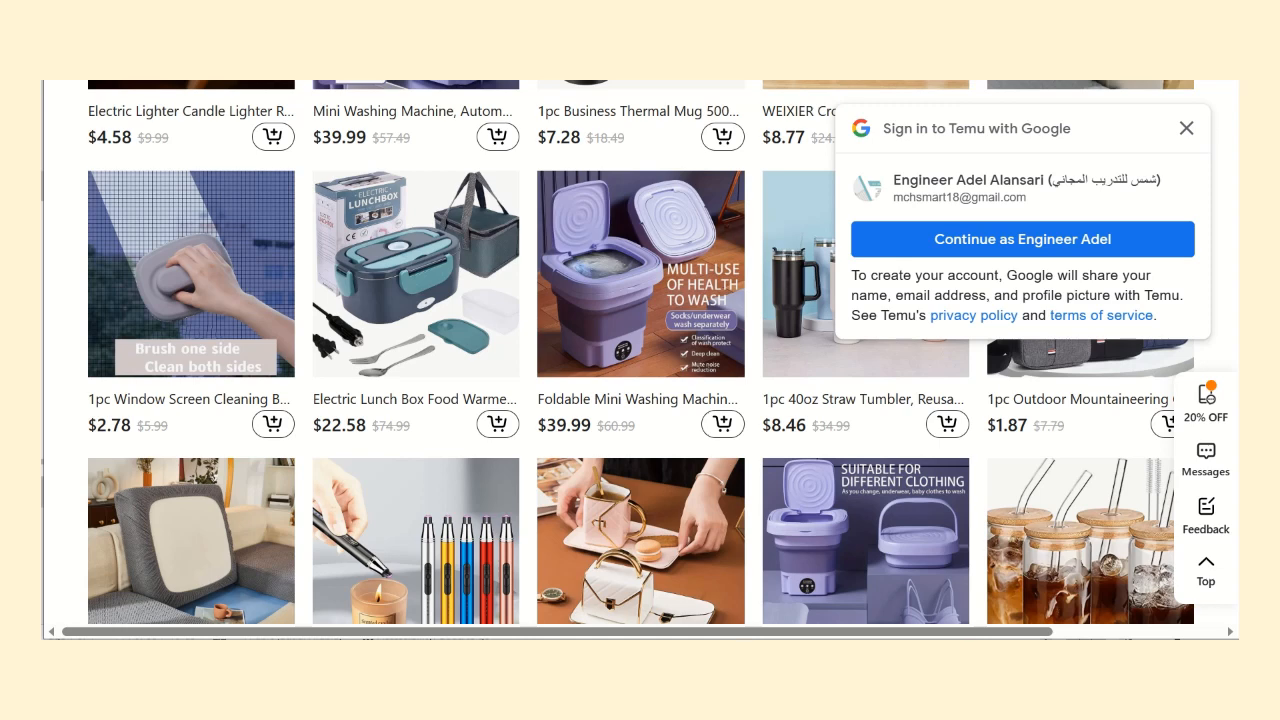
# Open the $39.99 Foldable Mini Washing Machine listing from the deals grid
pyautogui.click(686, 331)
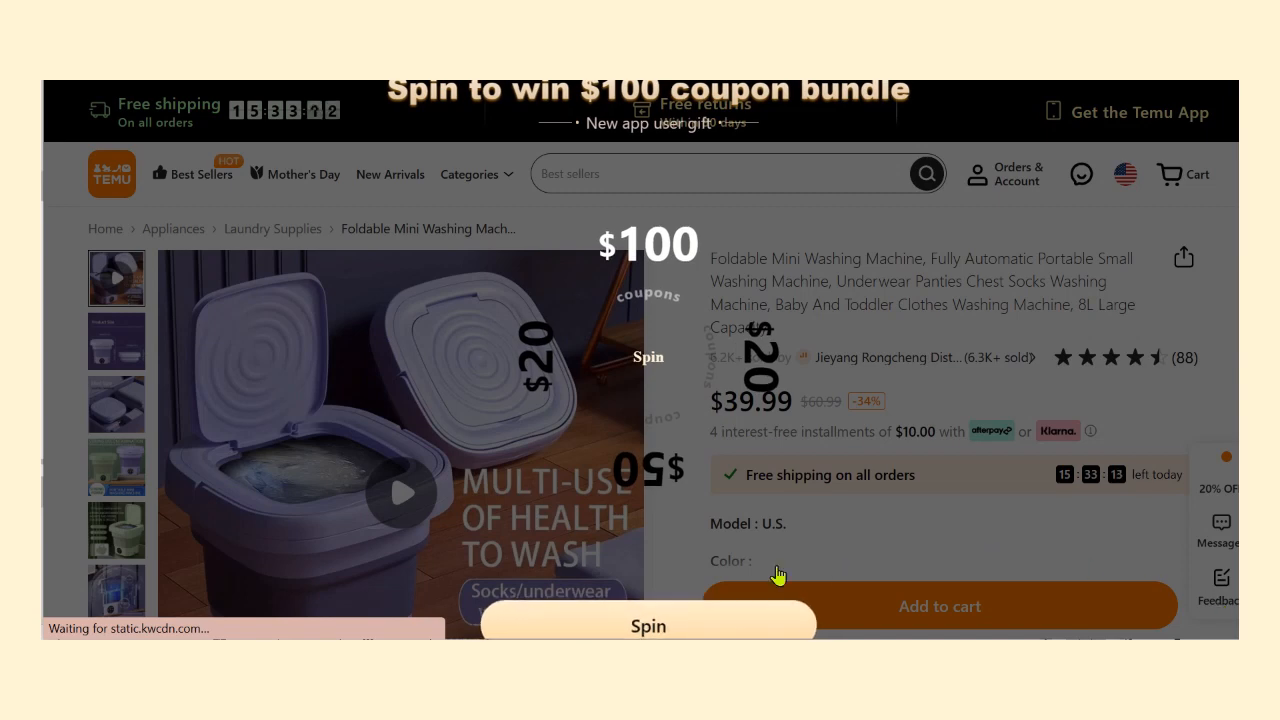
# Spin the coupon wheel and claim the $100 coupon bundle via 'Get it now'
pyautogui.click(706, 628)
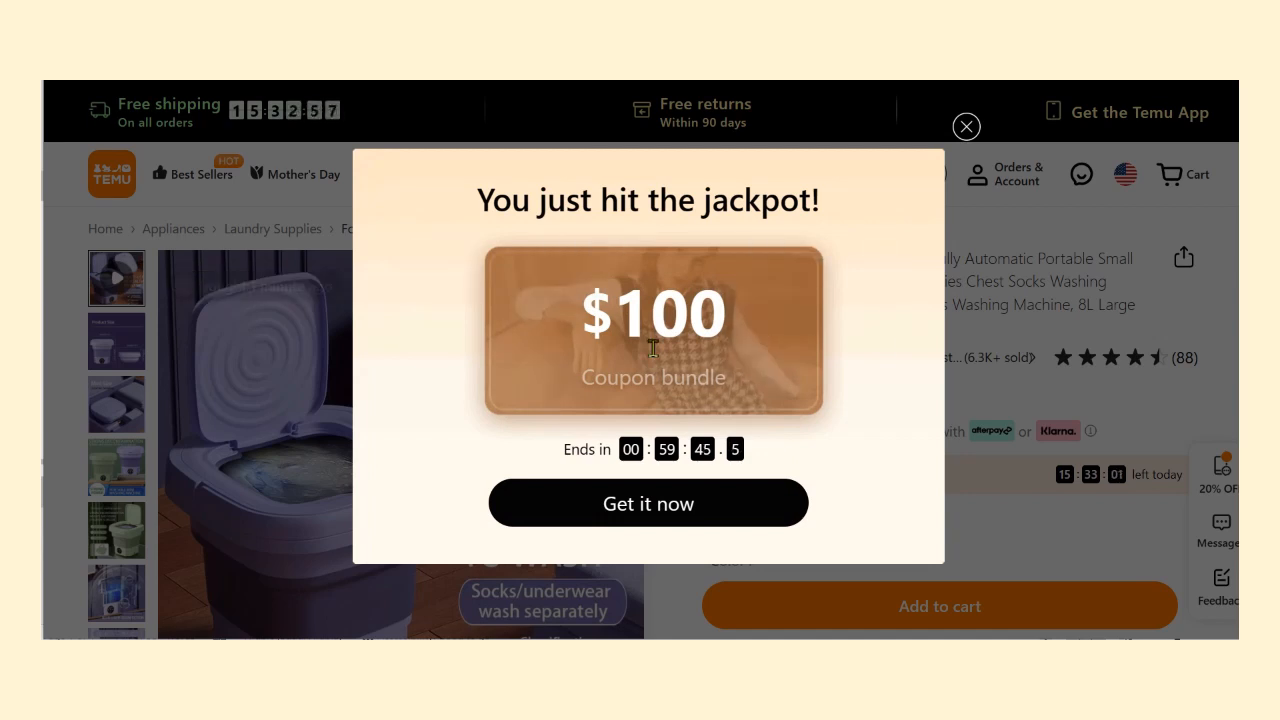
pyautogui.click(673, 506)
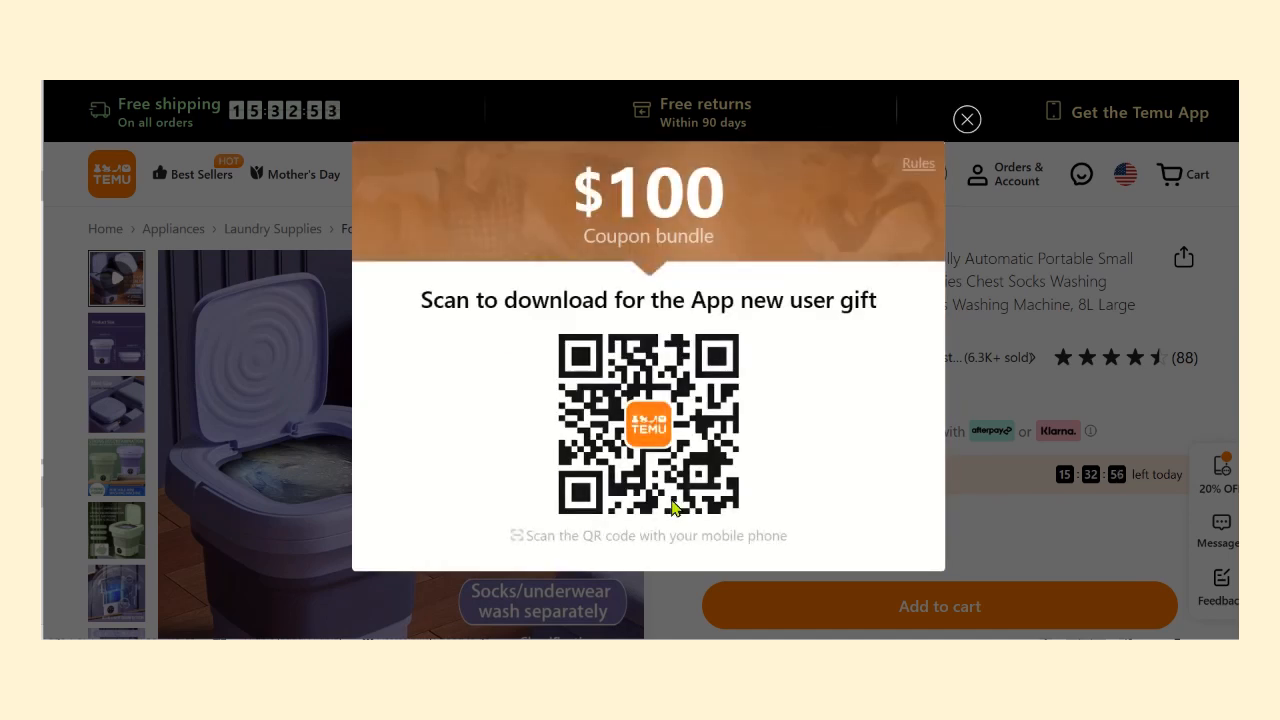